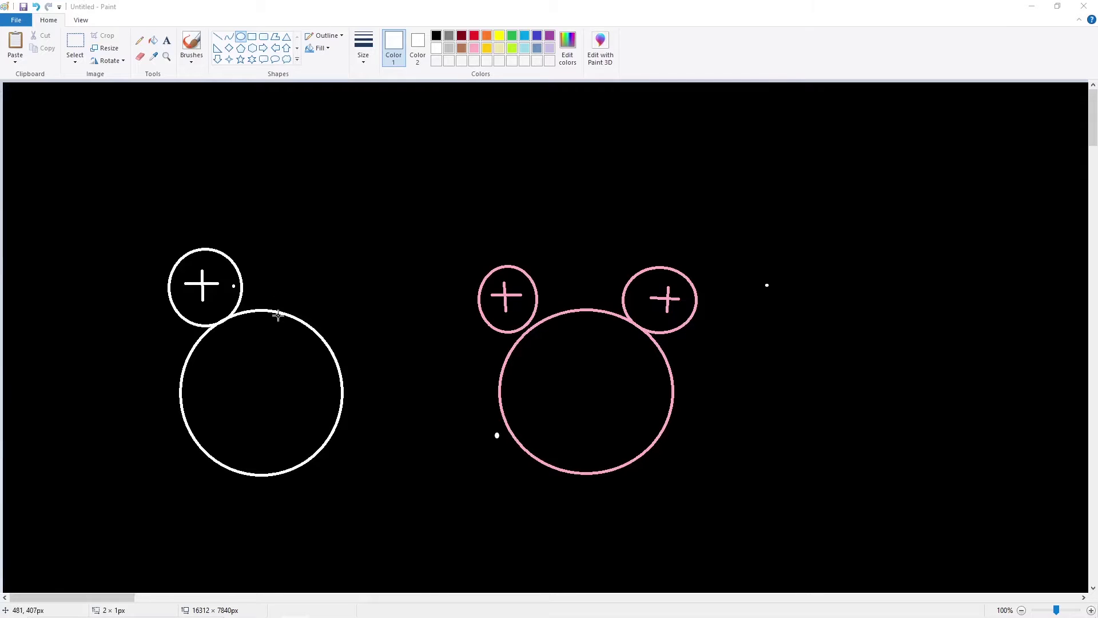
# Step: Draw a smaller white oval inside the white head and reshape it into a rounder circle
pyautogui.moveTo(232, 340)
pyautogui.mouseDown()
pyautogui.moveTo(299, 345)
pyautogui.moveTo(347, 254)
pyautogui.moveTo(302, 366)
pyautogui.moveTo(306, 336)
pyautogui.moveTo(294, 352)
pyautogui.moveTo(295, 340)
pyautogui.moveTo(276, 343)
pyautogui.mouseUp()
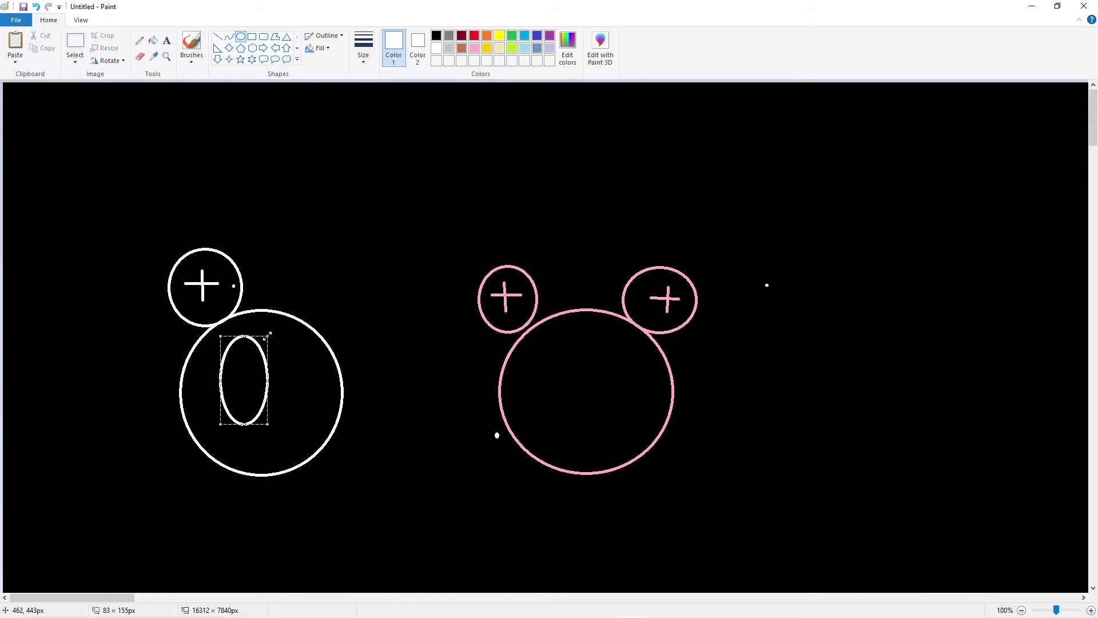
pyautogui.moveTo(288, 383); pyautogui.dragTo(286, 376)
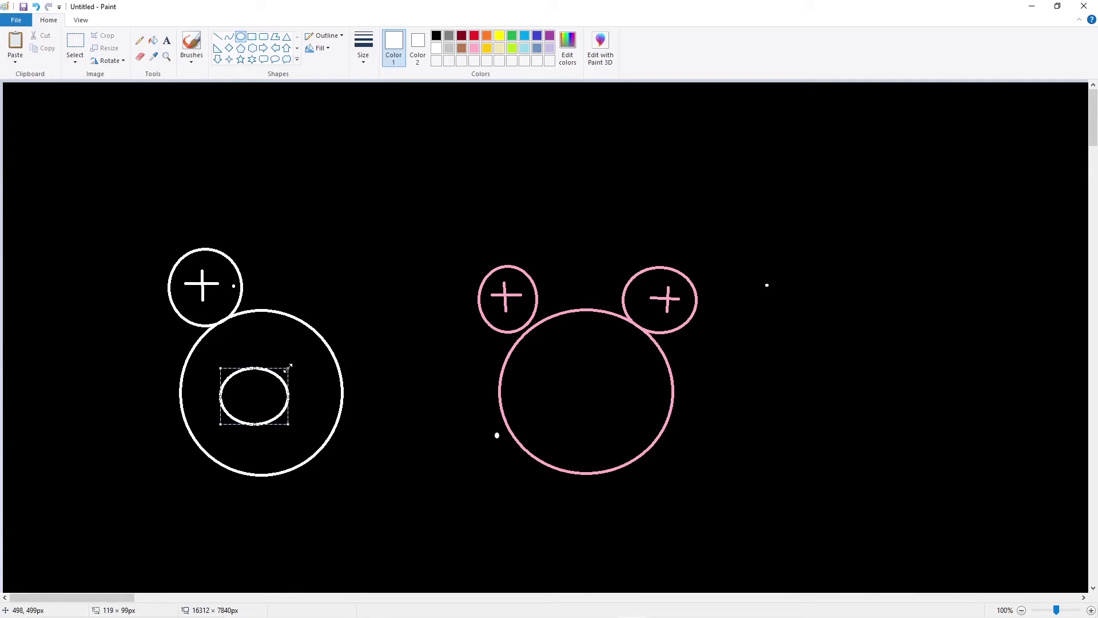
pyautogui.moveTo(266, 355)
pyautogui.mouseDown()
pyautogui.moveTo(268, 295)
pyautogui.moveTo(224, 216)
pyautogui.moveTo(343, 353)
pyautogui.moveTo(302, 336)
pyautogui.mouseUp()
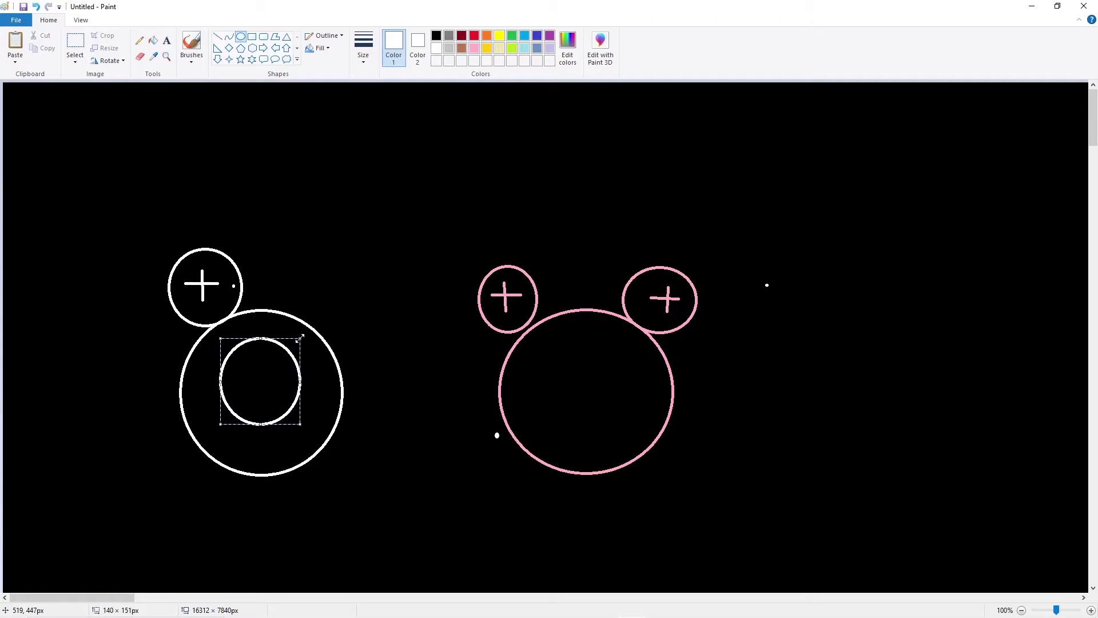
# Step: Commit the white inner face circle and select the Line shape
pyautogui.click(401, 256)
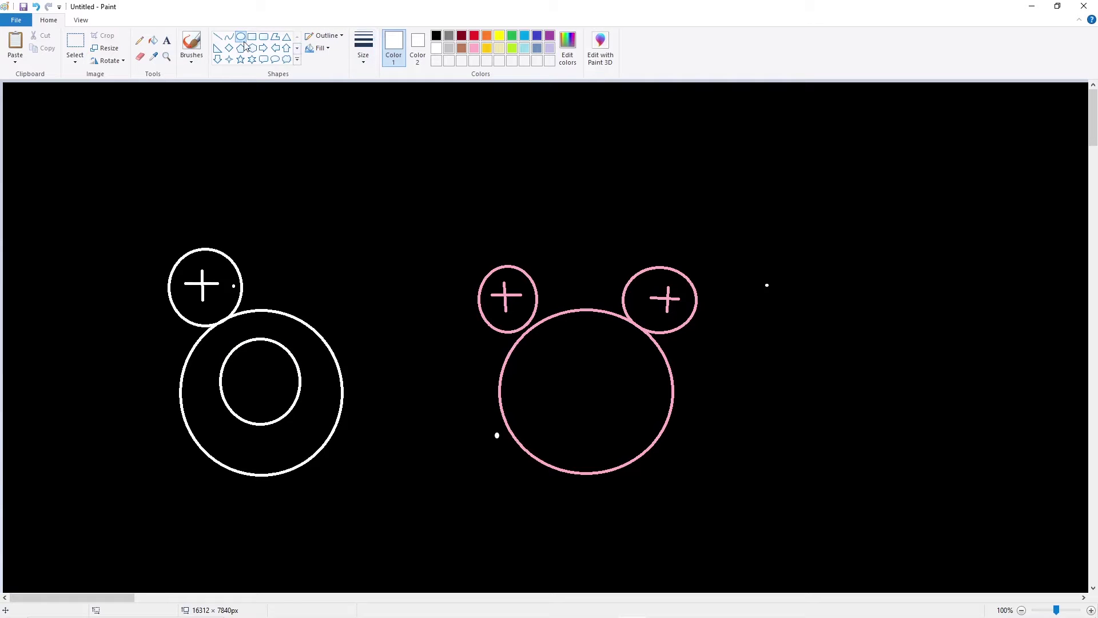
pyautogui.click(218, 39)
# Step: Mark a tiny white dot near the canvas top with the Line shape, then select Oval
pyautogui.click(217, 39)
pyautogui.moveTo(298, 142)
pyautogui.mouseDown()
pyautogui.moveTo(314, 142)
pyautogui.moveTo(299, 142)
pyautogui.mouseUp()
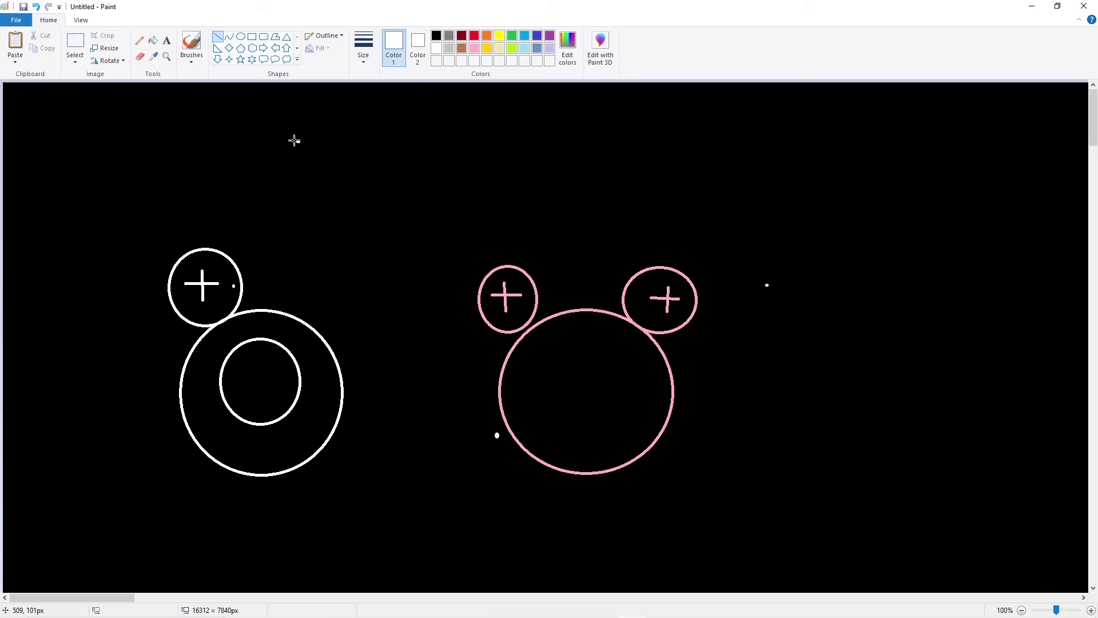
pyautogui.click(294, 141)
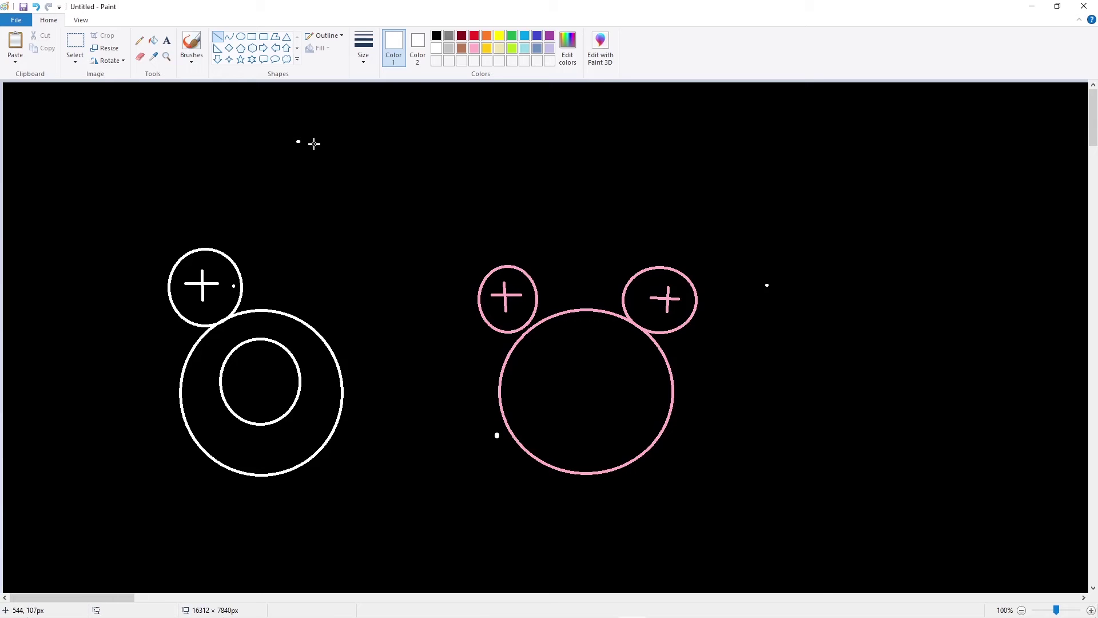
pyautogui.click(240, 38)
# Step: Draw a pink oval inside the pink head, size it into a round face circle, and commit it
pyautogui.click(474, 48)
pyautogui.moveTo(632, 433)
pyautogui.mouseDown()
pyautogui.moveTo(556, 371)
pyautogui.moveTo(575, 368)
pyautogui.moveTo(553, 387)
pyautogui.mouseUp()
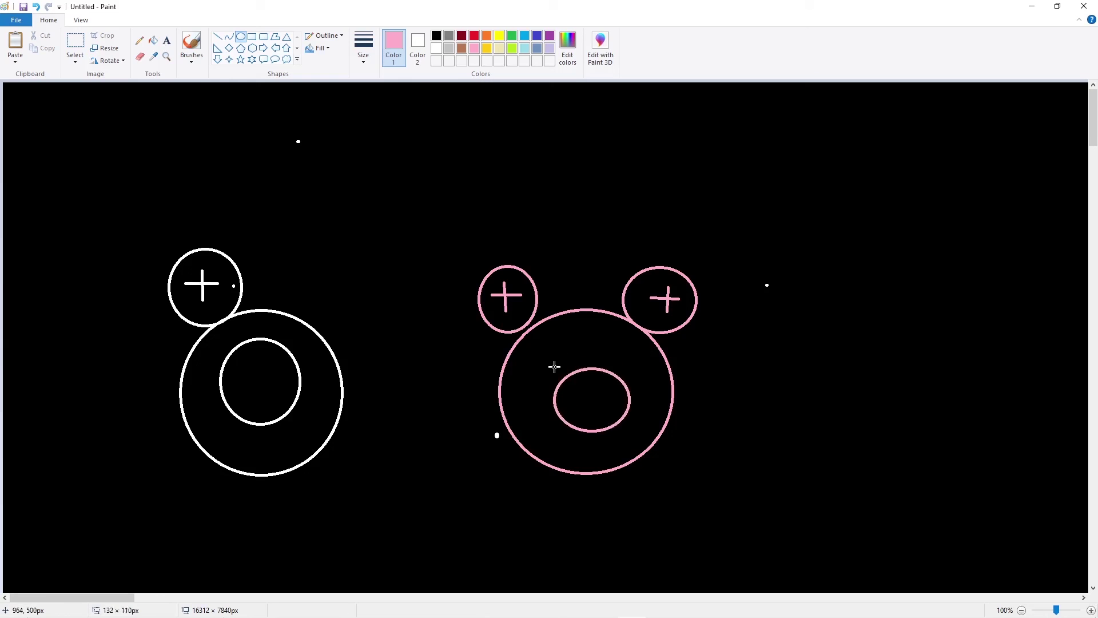
pyautogui.moveTo(553, 387)
pyautogui.mouseDown()
pyautogui.moveTo(563, 366)
pyautogui.moveTo(570, 373)
pyautogui.mouseUp()
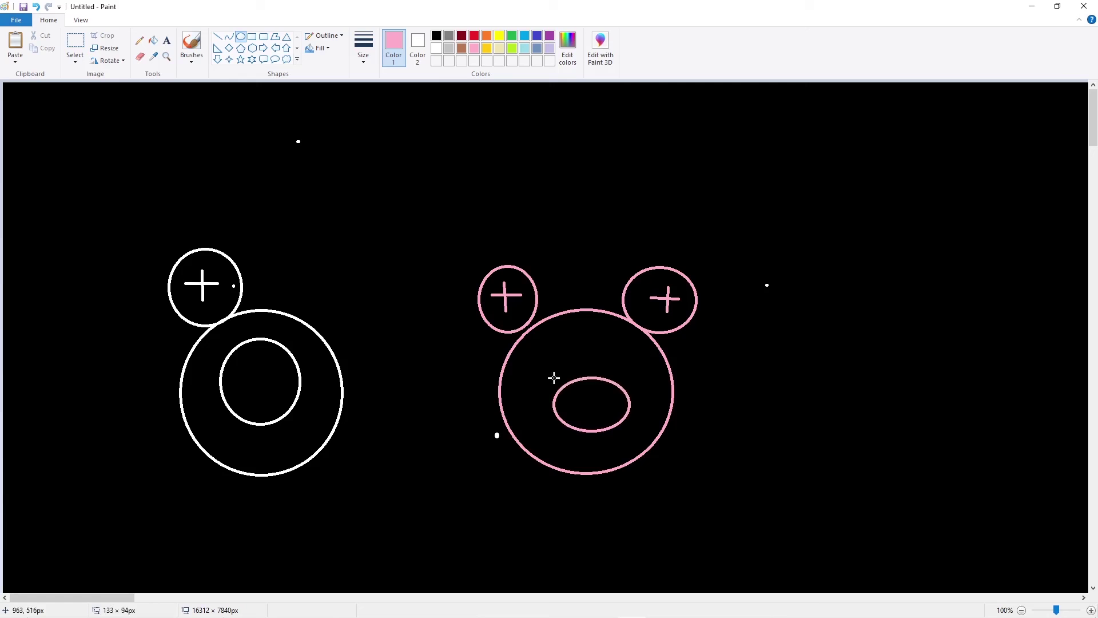
pyautogui.moveTo(570, 372)
pyautogui.mouseDown()
pyautogui.moveTo(556, 352)
pyautogui.moveTo(550, 369)
pyautogui.moveTo(591, 345)
pyautogui.mouseUp()
pyautogui.click(519, 220)
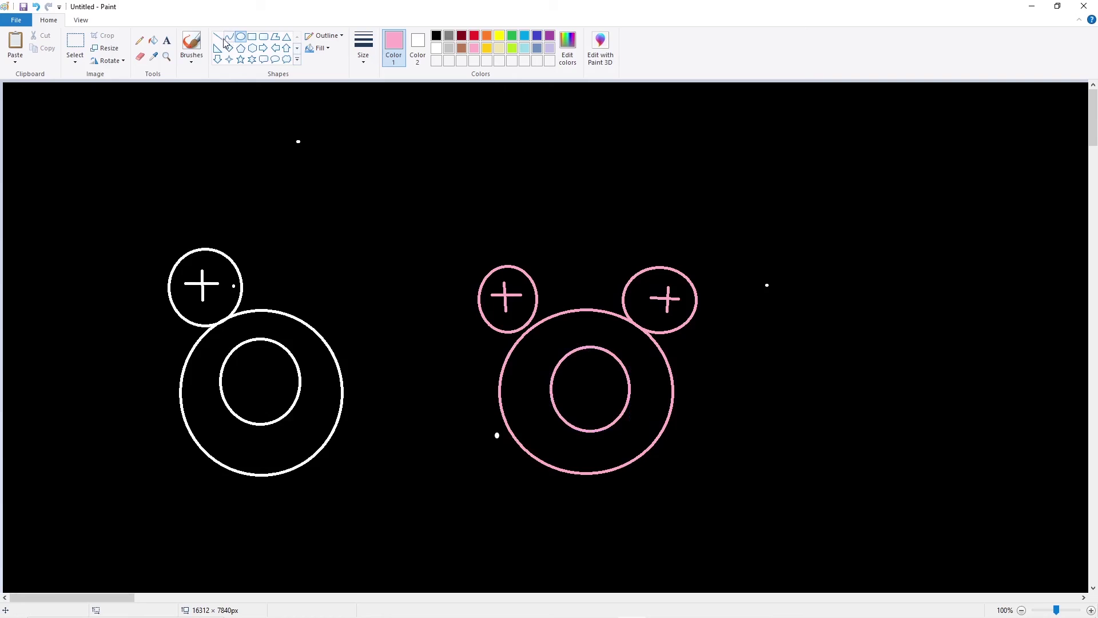